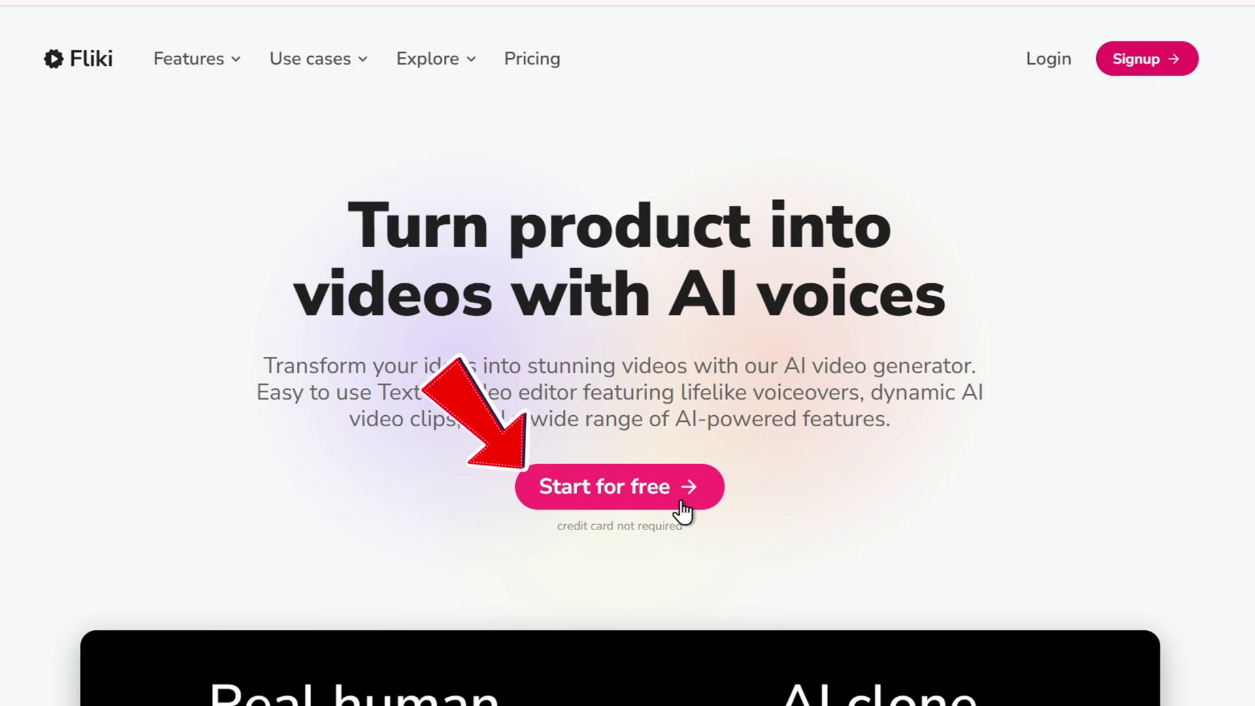
- Sign up for Fliki for free using a Google account to reach the dashboard
click(680, 502)
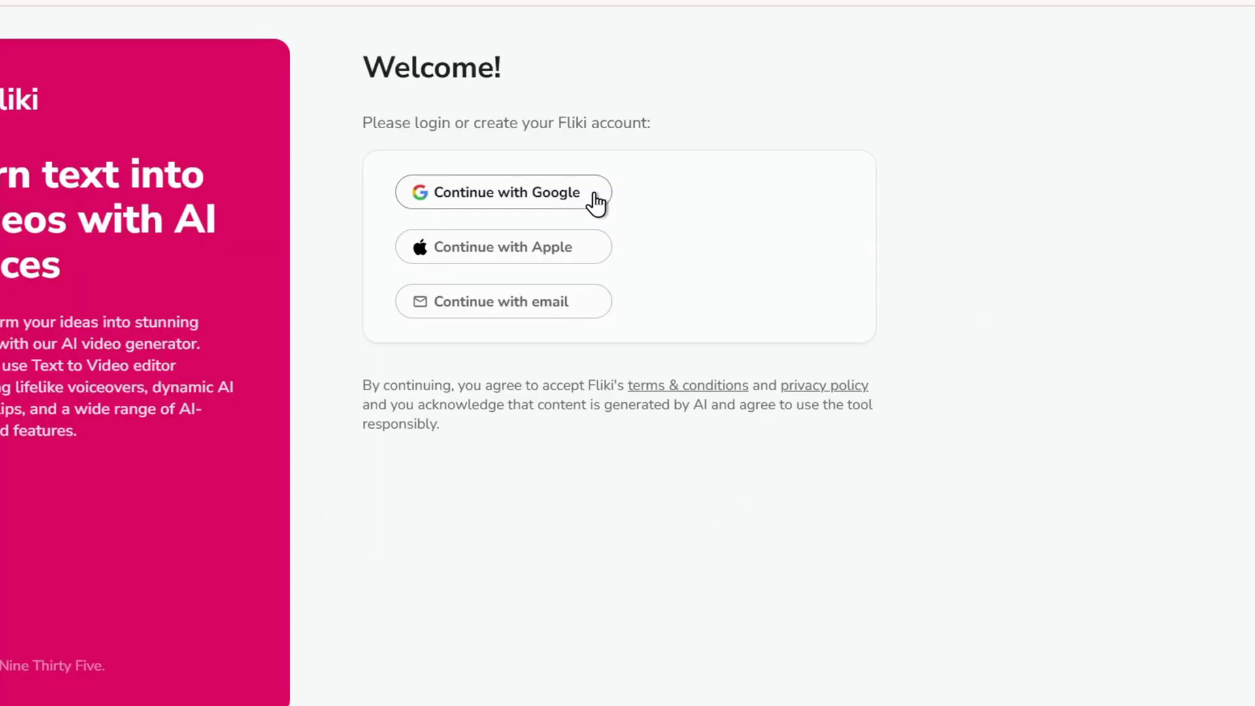
click(596, 202)
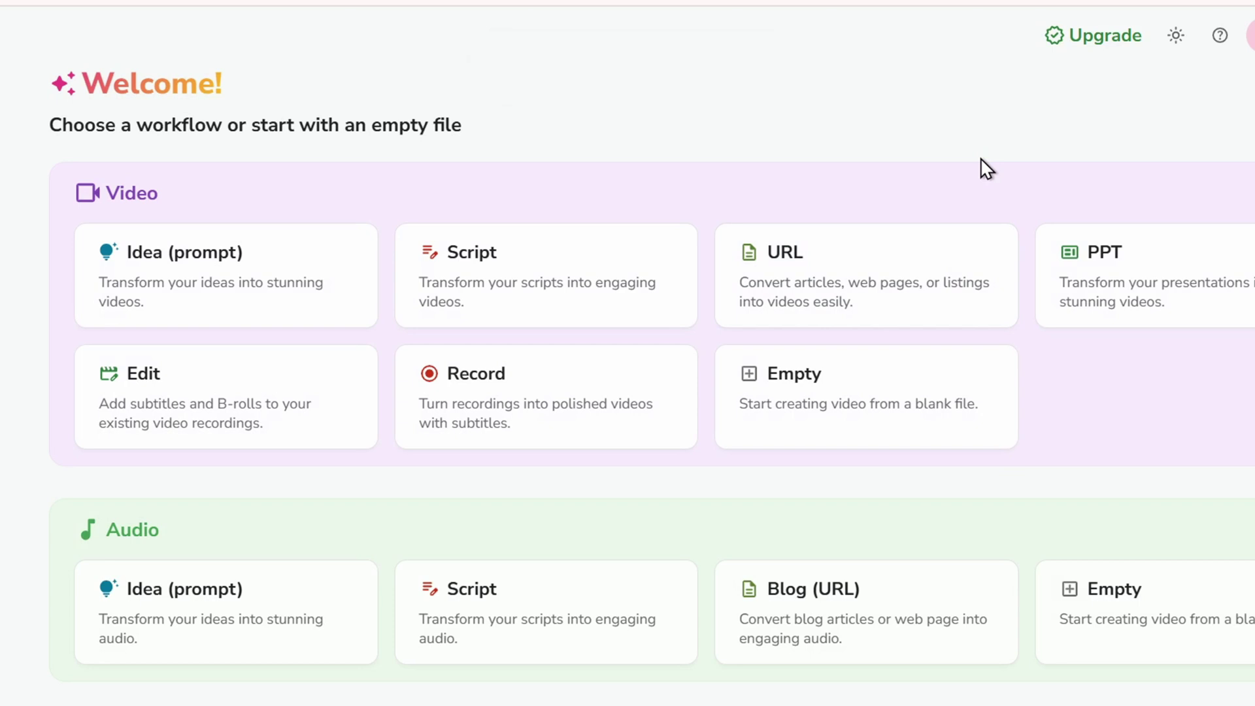
- Start an Idea-to-video project with a prompt about a traveler lost in a mysterious forest
click(269, 312)
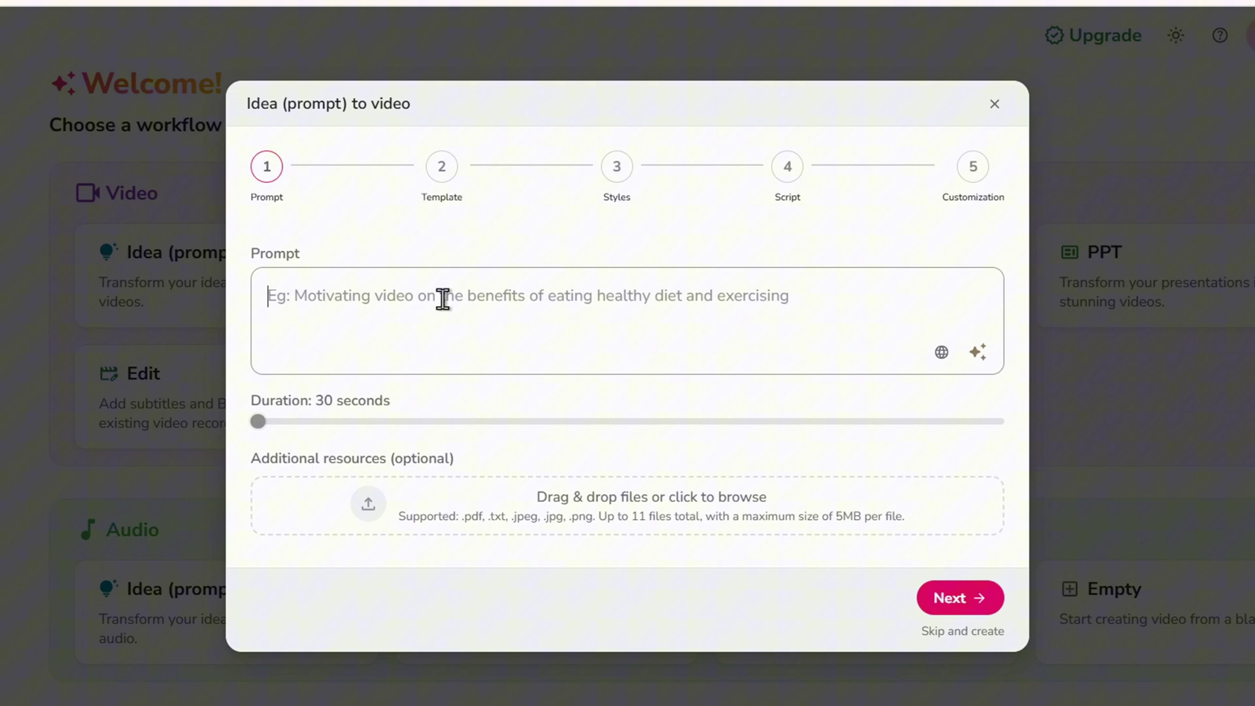
click(391, 317)
text(A thrilling story about a traveler lost in a mysterious forest.)
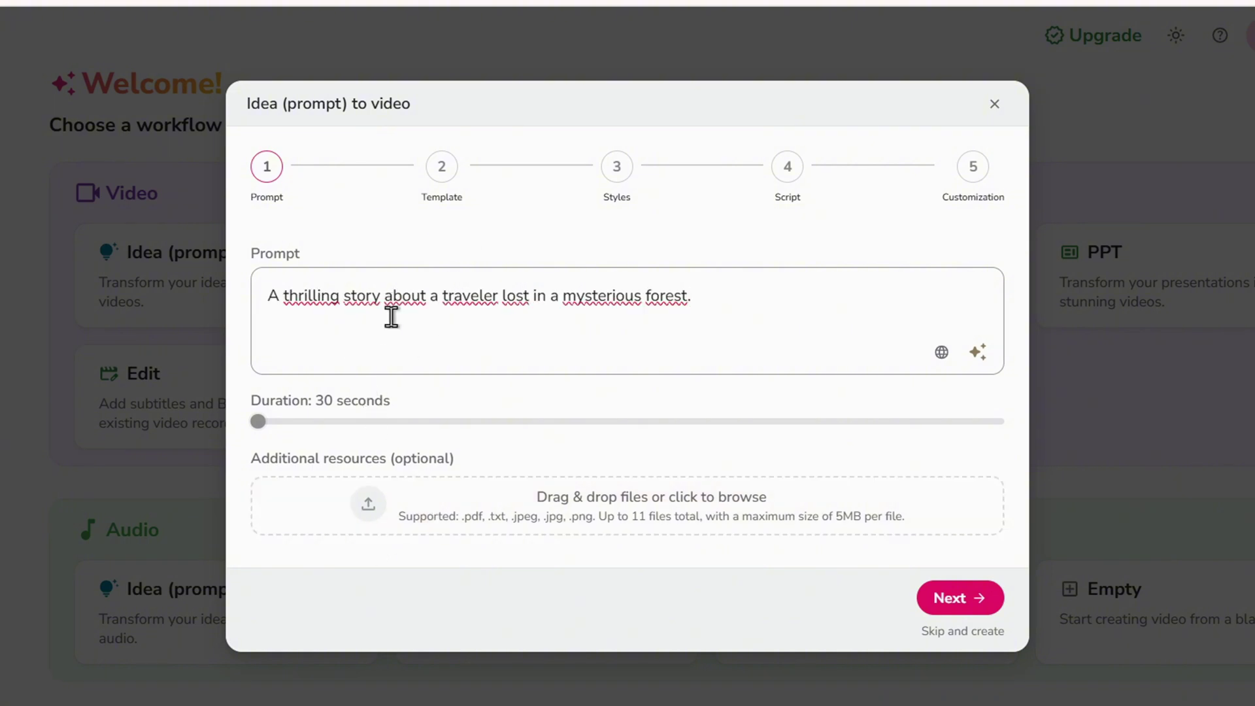
click(626, 404)
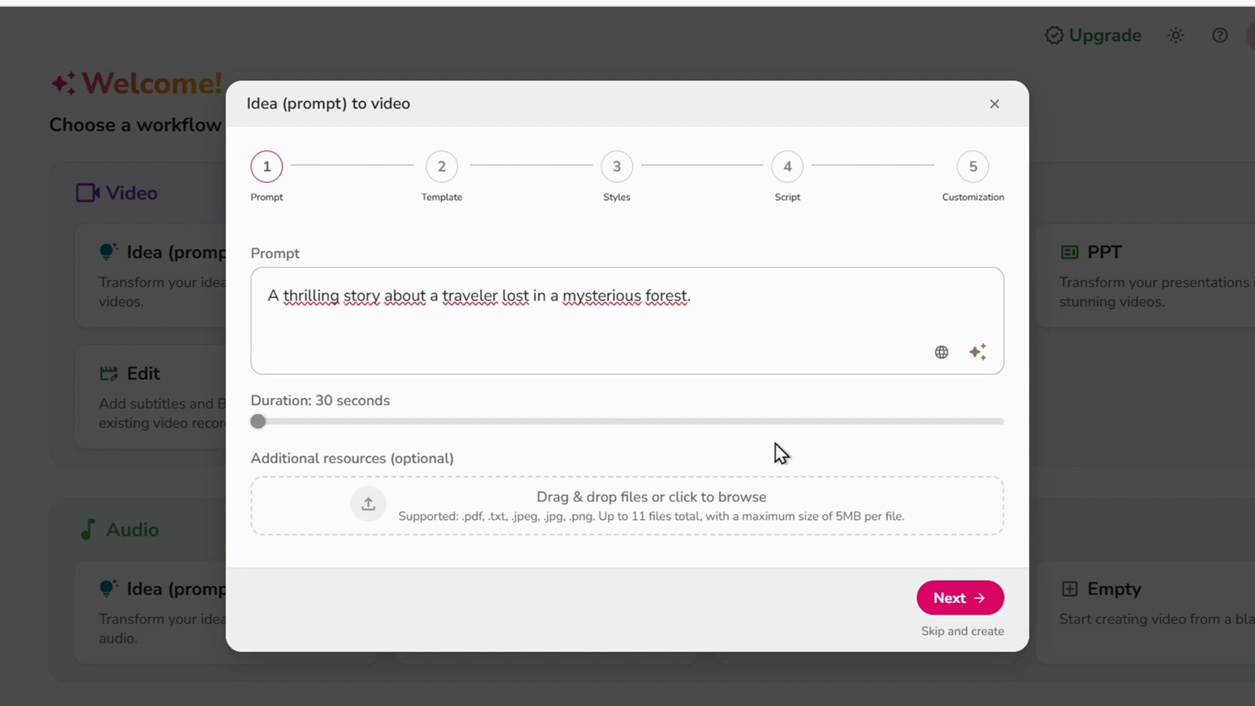
- Set the video duration to 1 minute and dismiss the optional file upload dialog
click(703, 421)
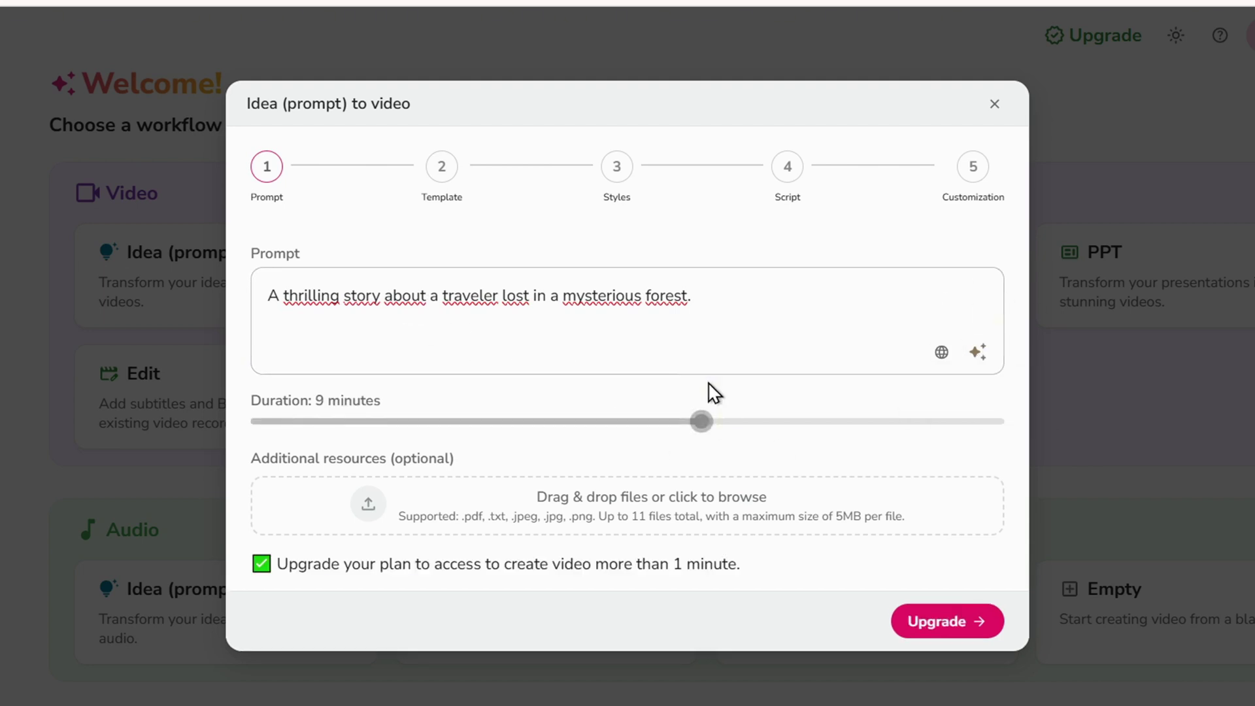
drag(700, 422, 281, 443)
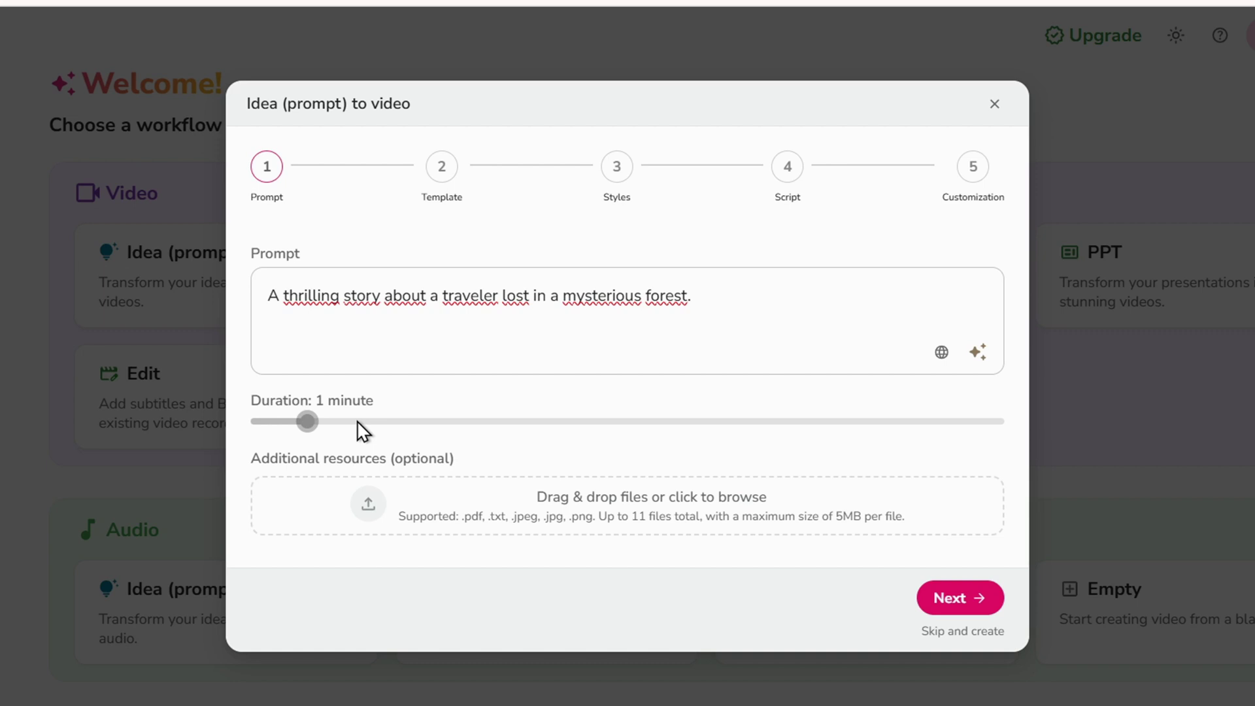
drag(313, 430, 356, 436)
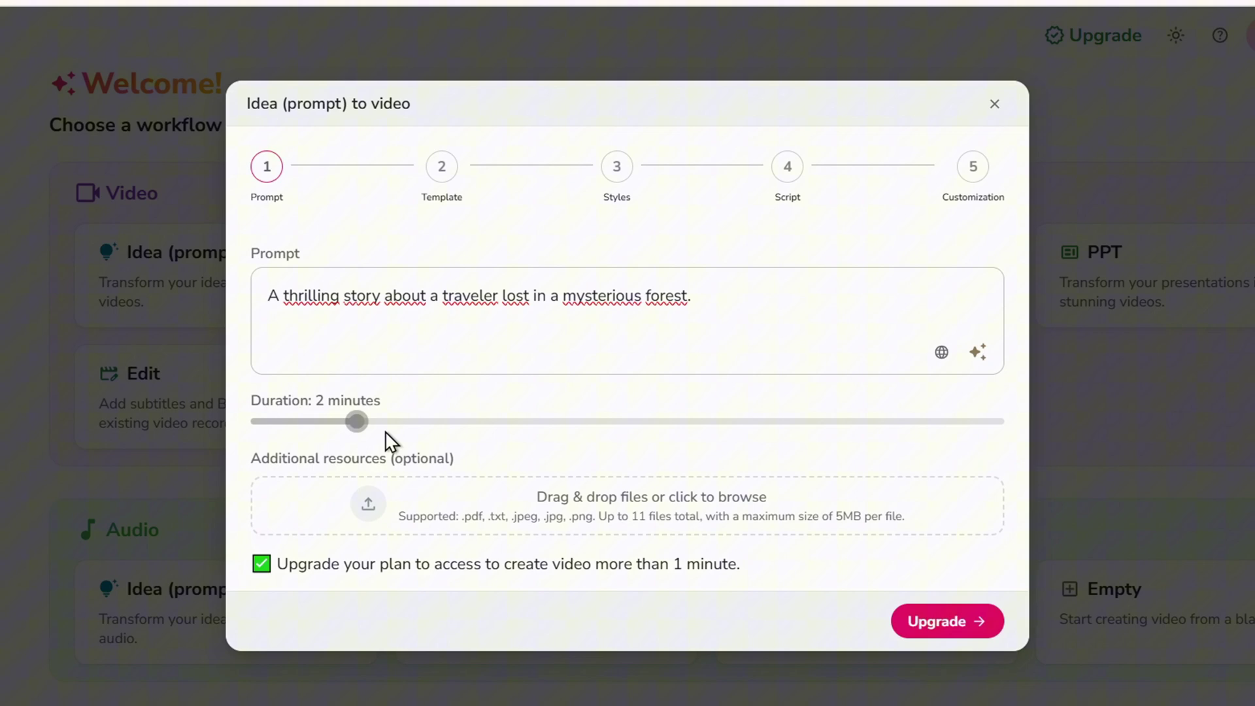
drag(358, 428, 323, 432)
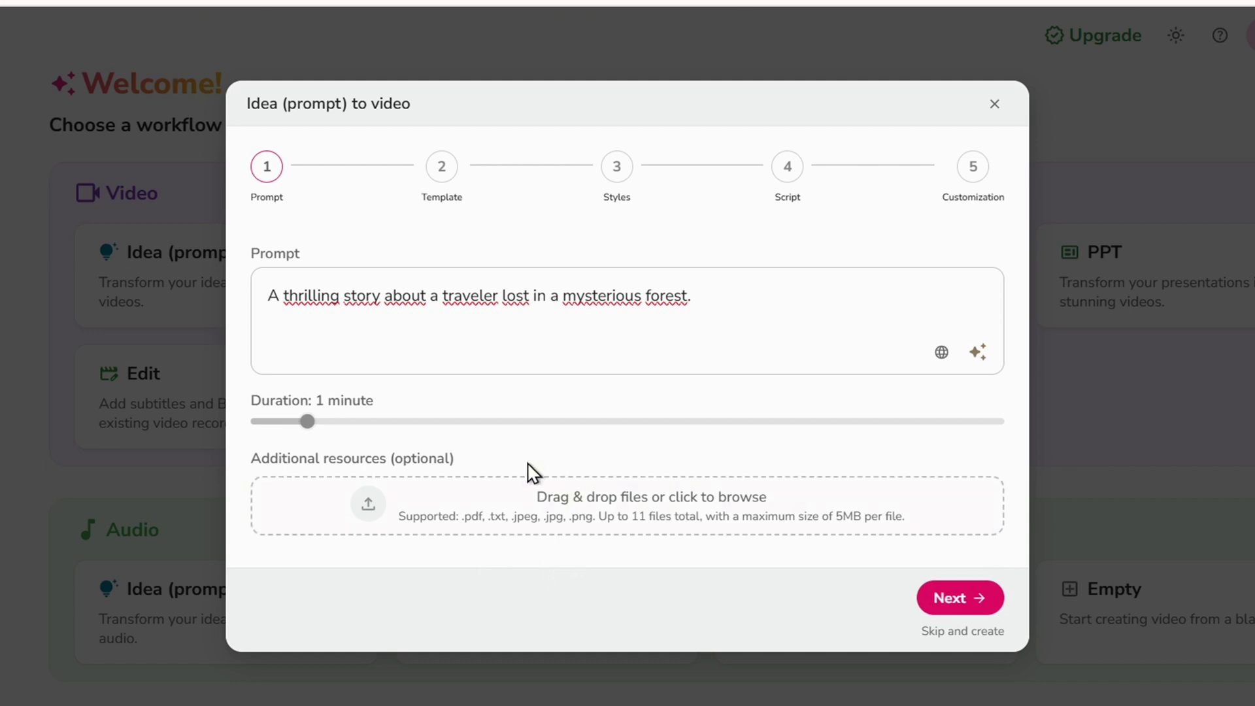
click(623, 535)
scroll(689, 412, down, 2)
scroll(695, 330, up, 2)
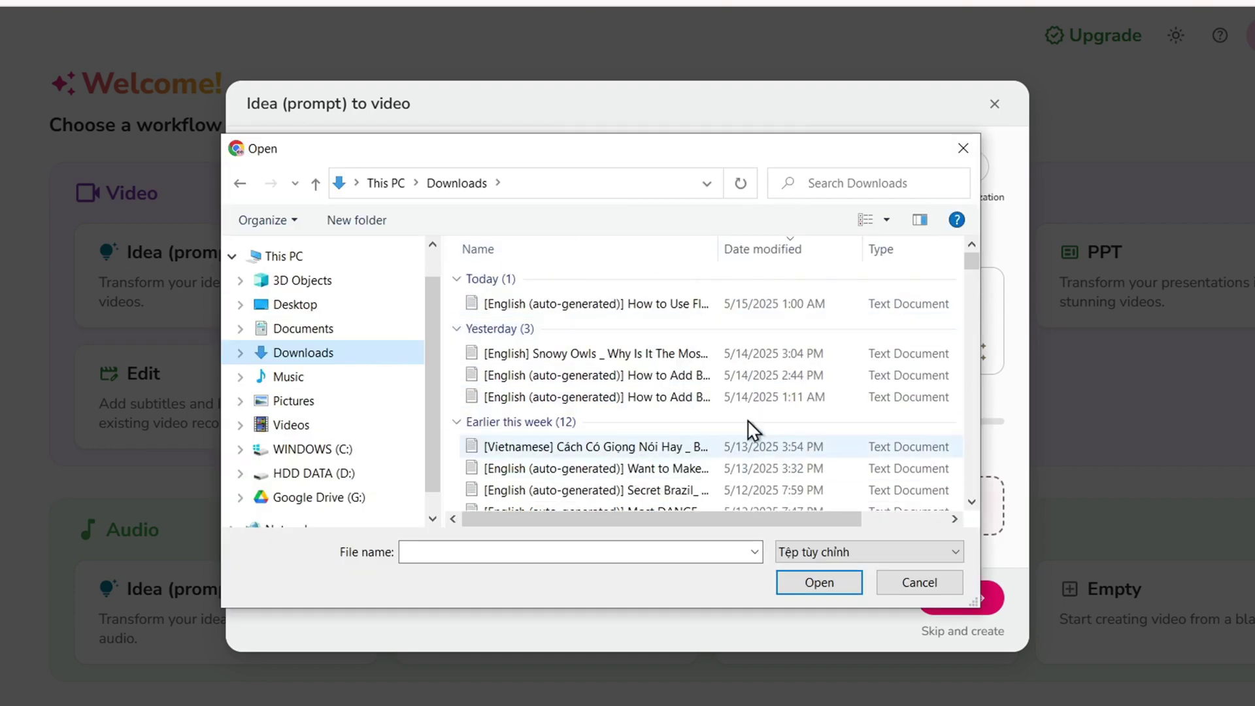
click(963, 149)
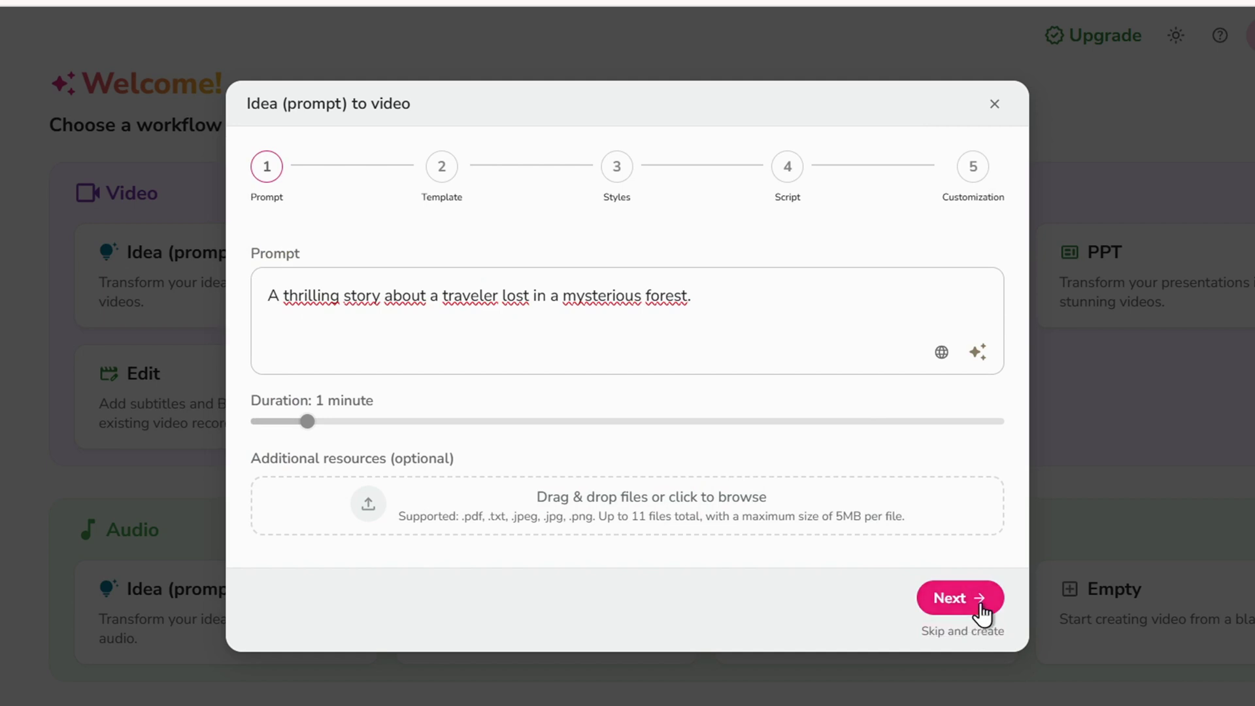
- Choose dramatic and mysterious tones and target adventure enthusiasts
click(955, 598)
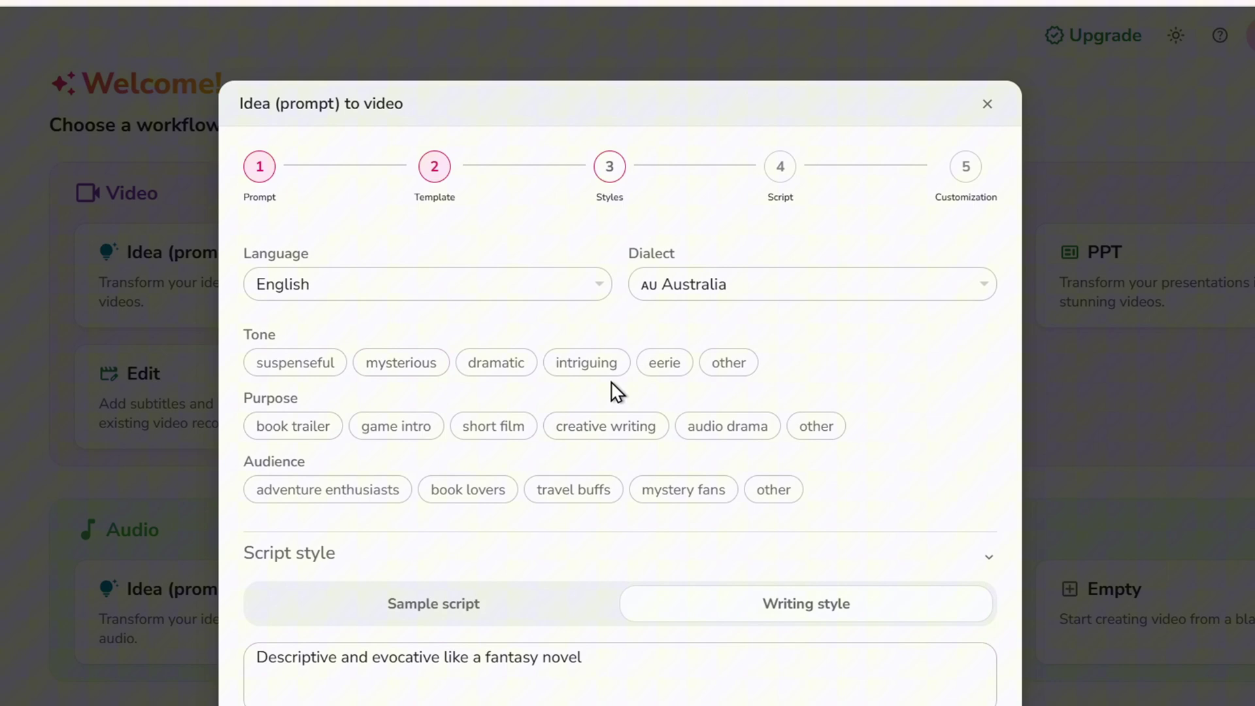
click(482, 364)
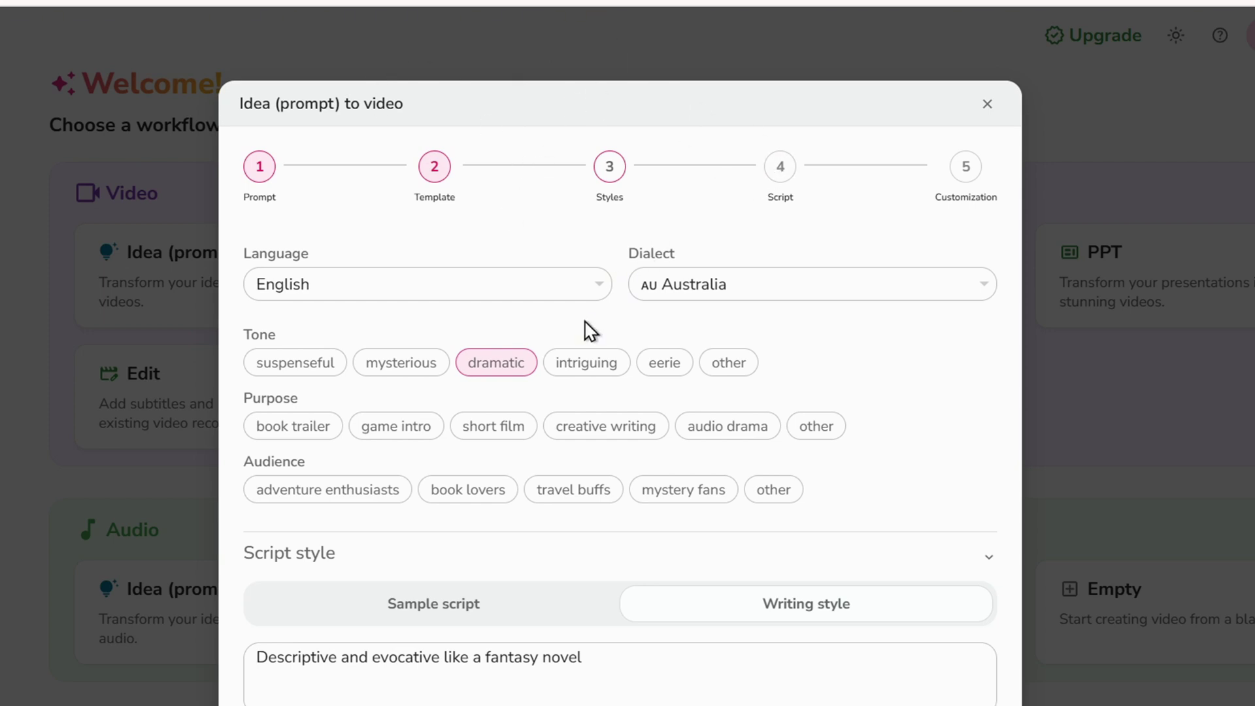
click(398, 364)
click(359, 491)
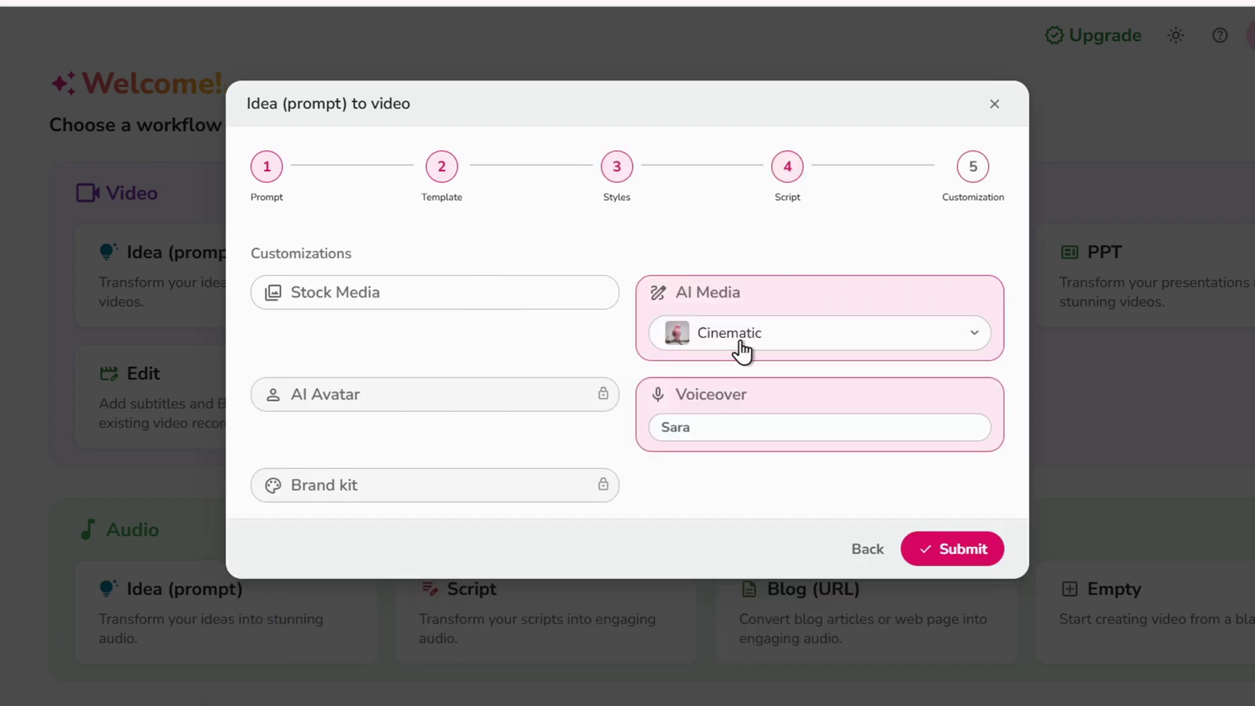
- Keep Cinematic AI media with the Sara voice and submit to generate the video
click(815, 338)
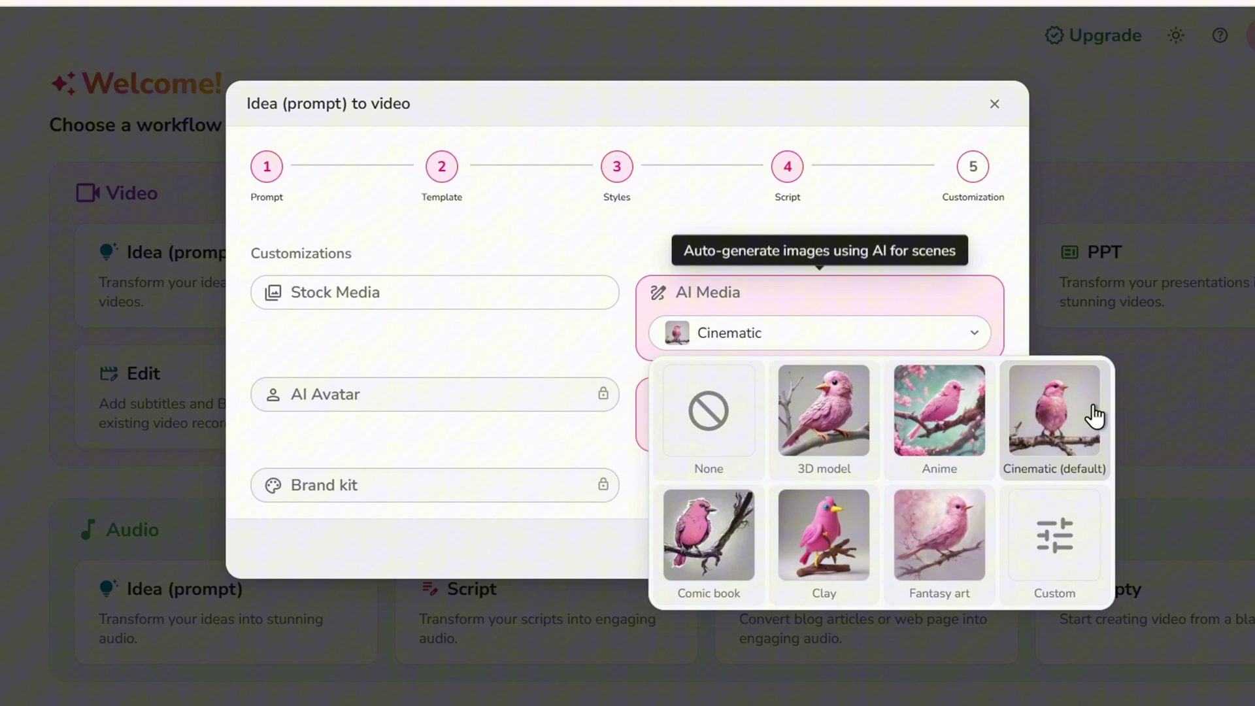
click(1094, 416)
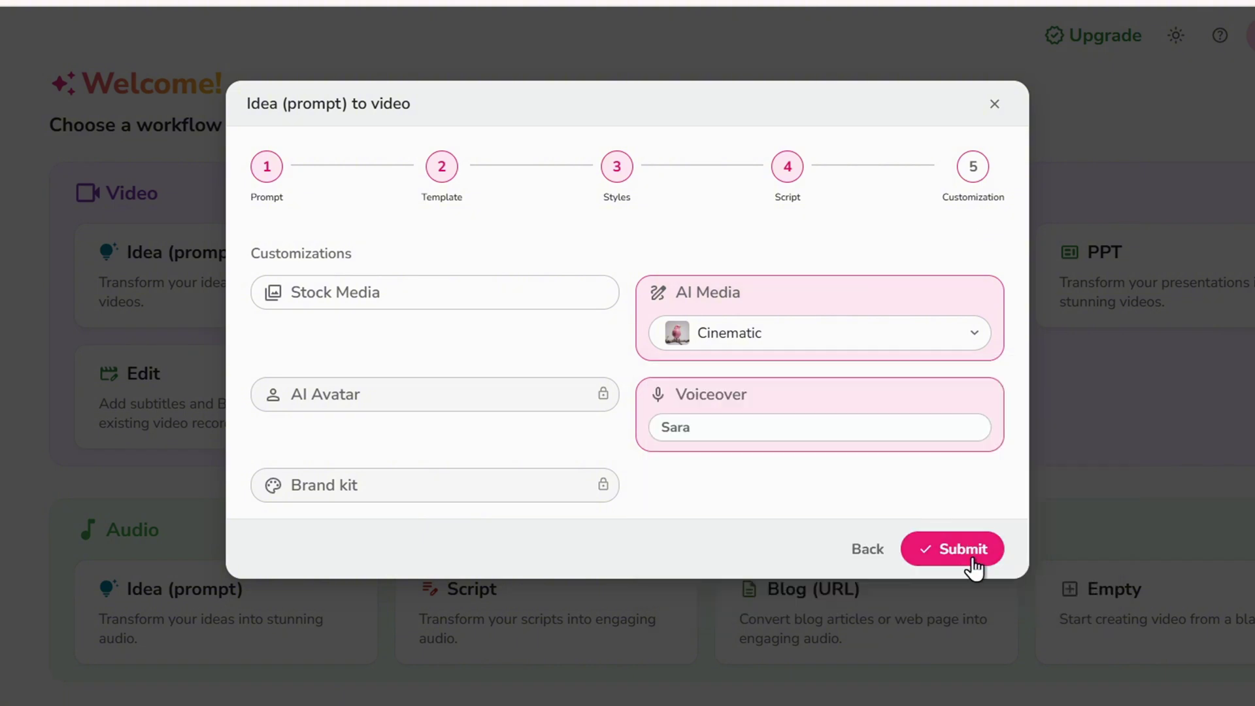
click(971, 555)
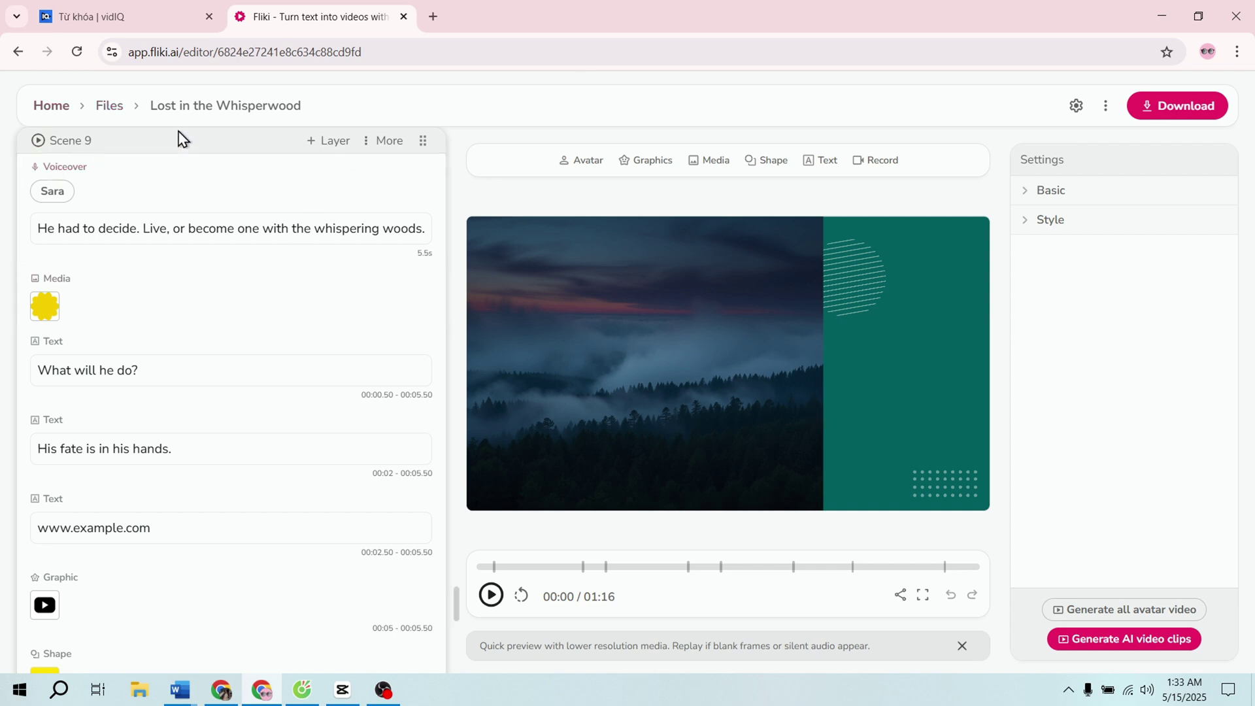
scroll(178, 138, down, 10)
scroll(168, 442, down, 2)
scroll(219, 414, down, 4)
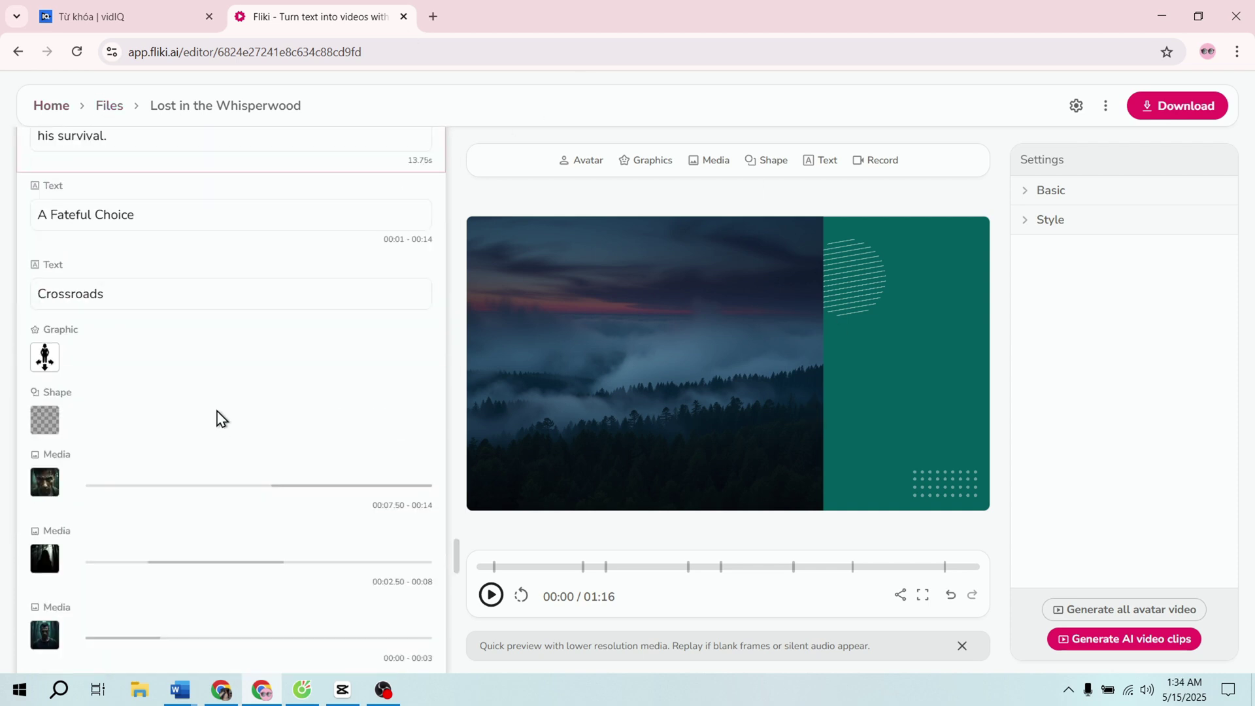
- Regenerate the Crossroads scene's close-up face image and apply the new version
click(44, 482)
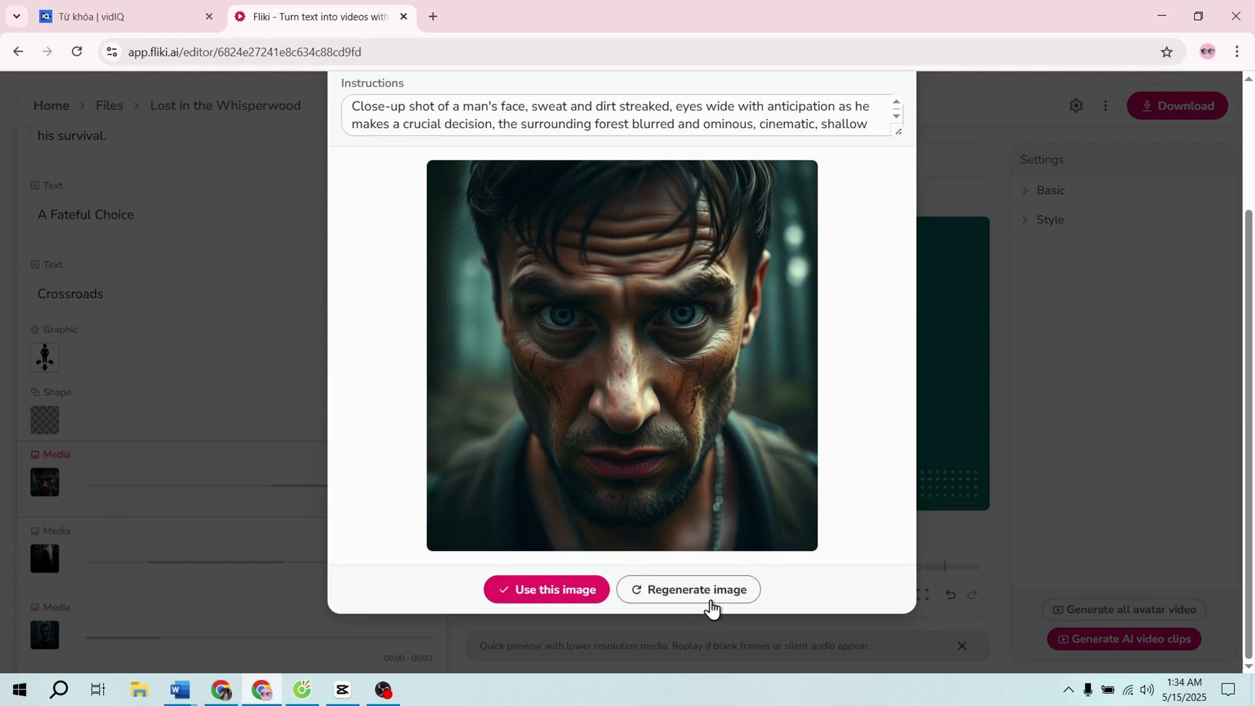
click(711, 589)
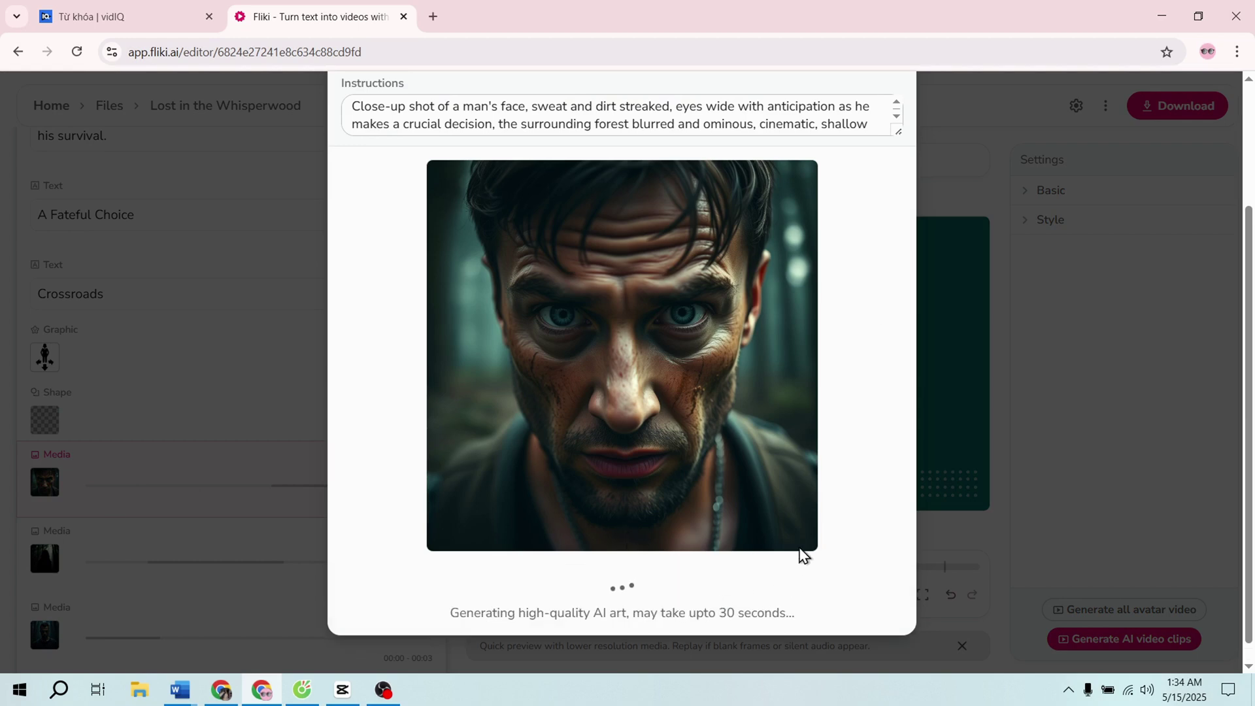
scroll(792, 392, down, 2)
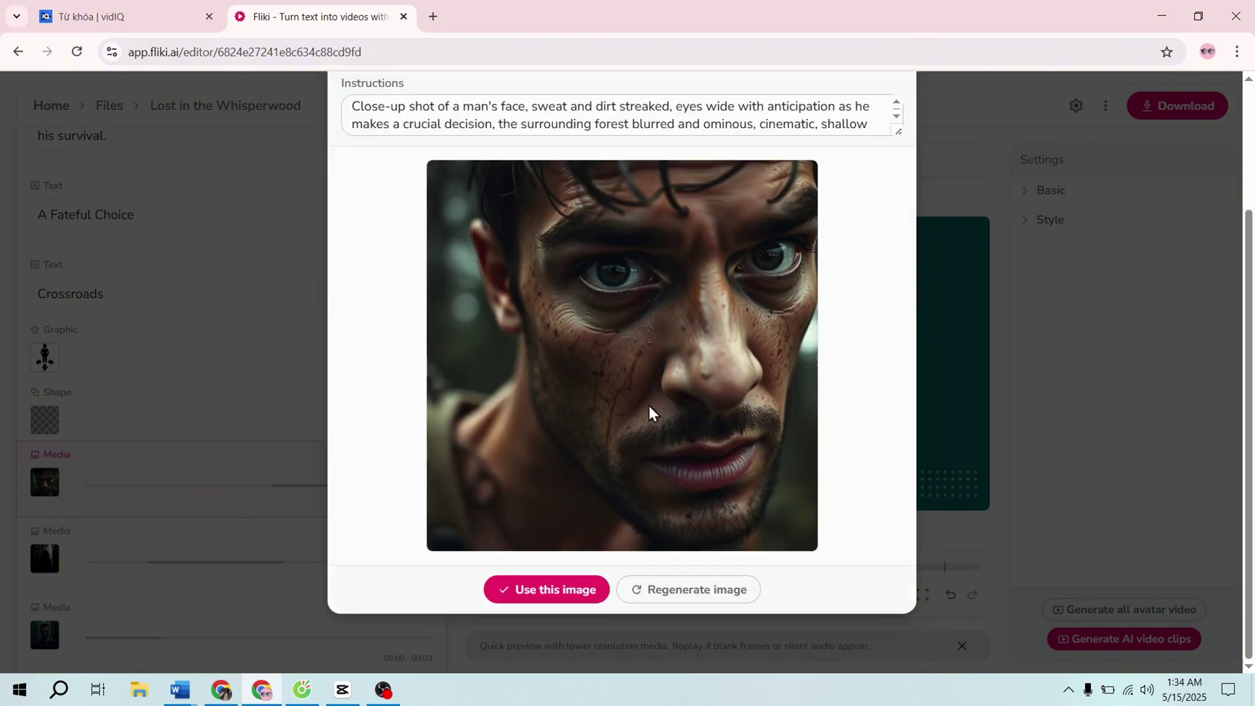
click(583, 590)
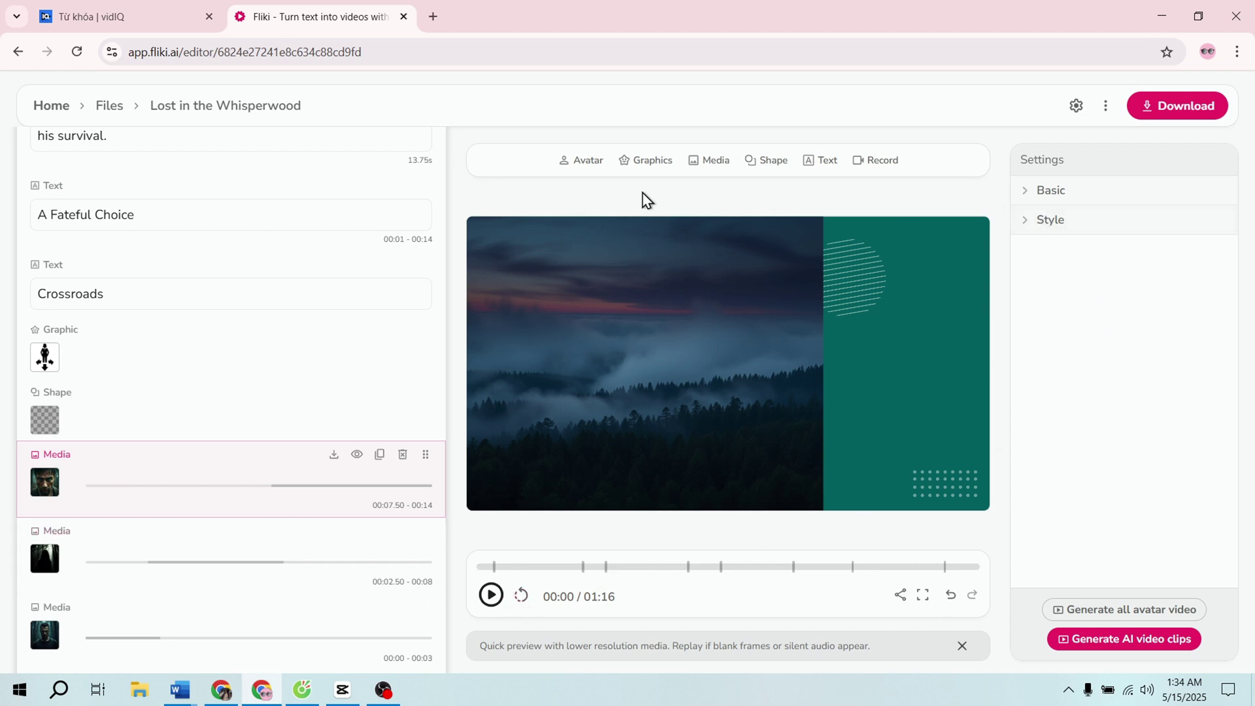
scroll(303, 225, up, 5)
scroll(288, 398, up, 5)
scroll(300, 389, up, 5)
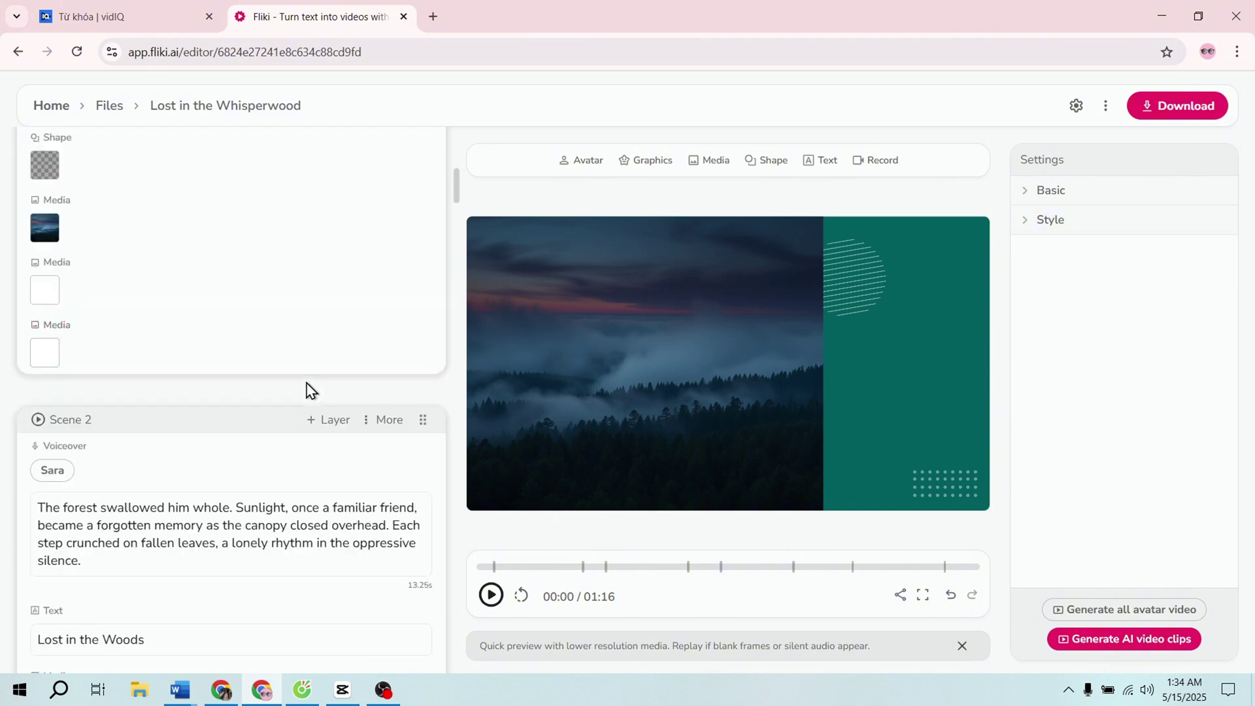
scroll(306, 389, up, 5)
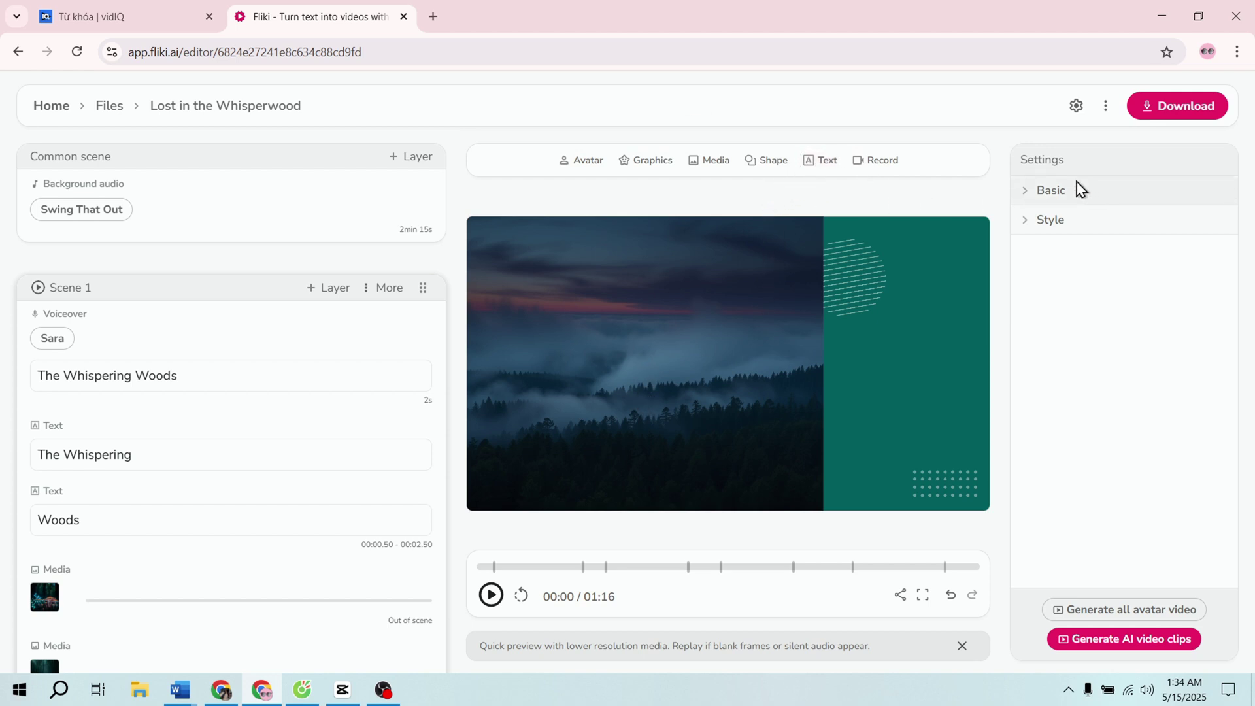
- Review the Basic settings and Scene 1's voiceover and Woods title text layers
click(1068, 192)
click(1077, 190)
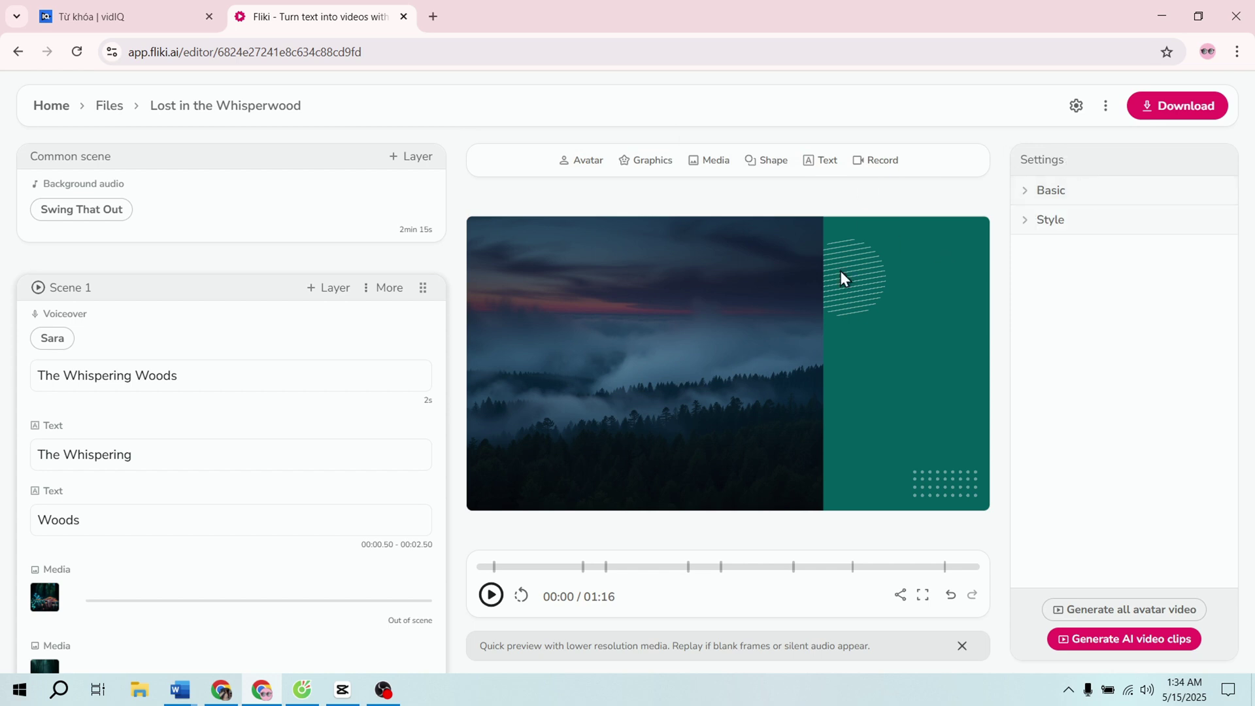
click(163, 386)
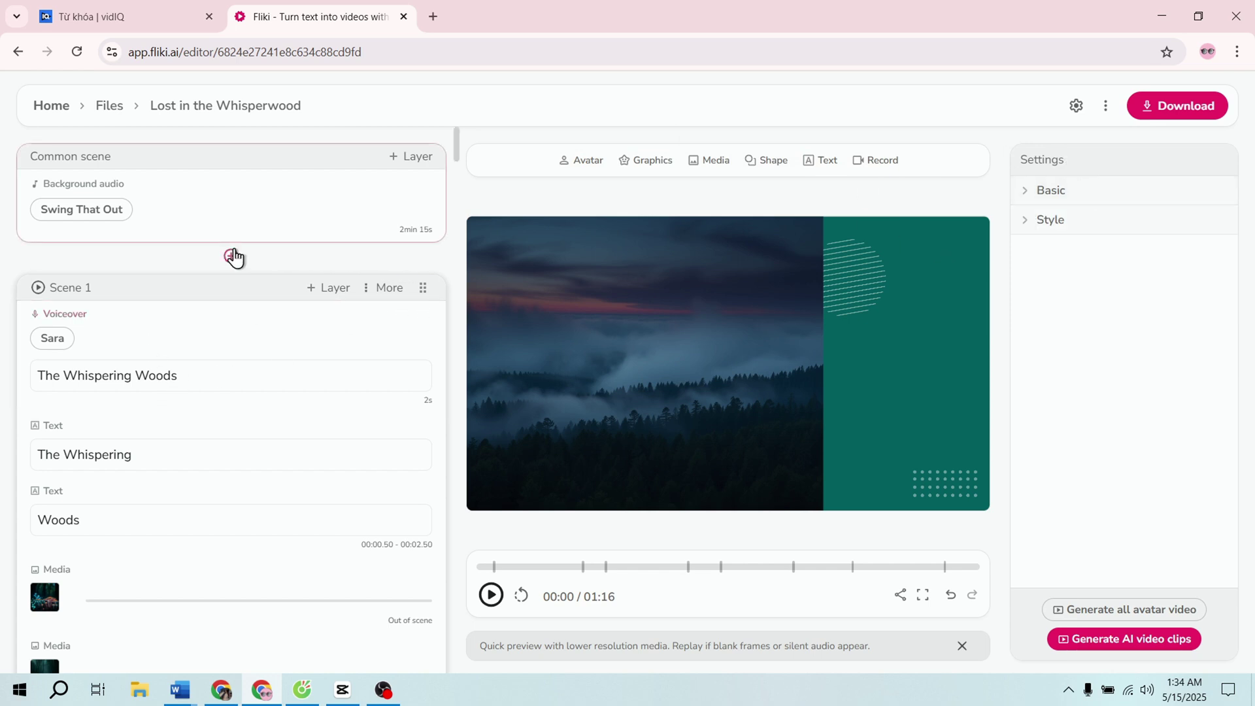
mouse_move(181, 451)
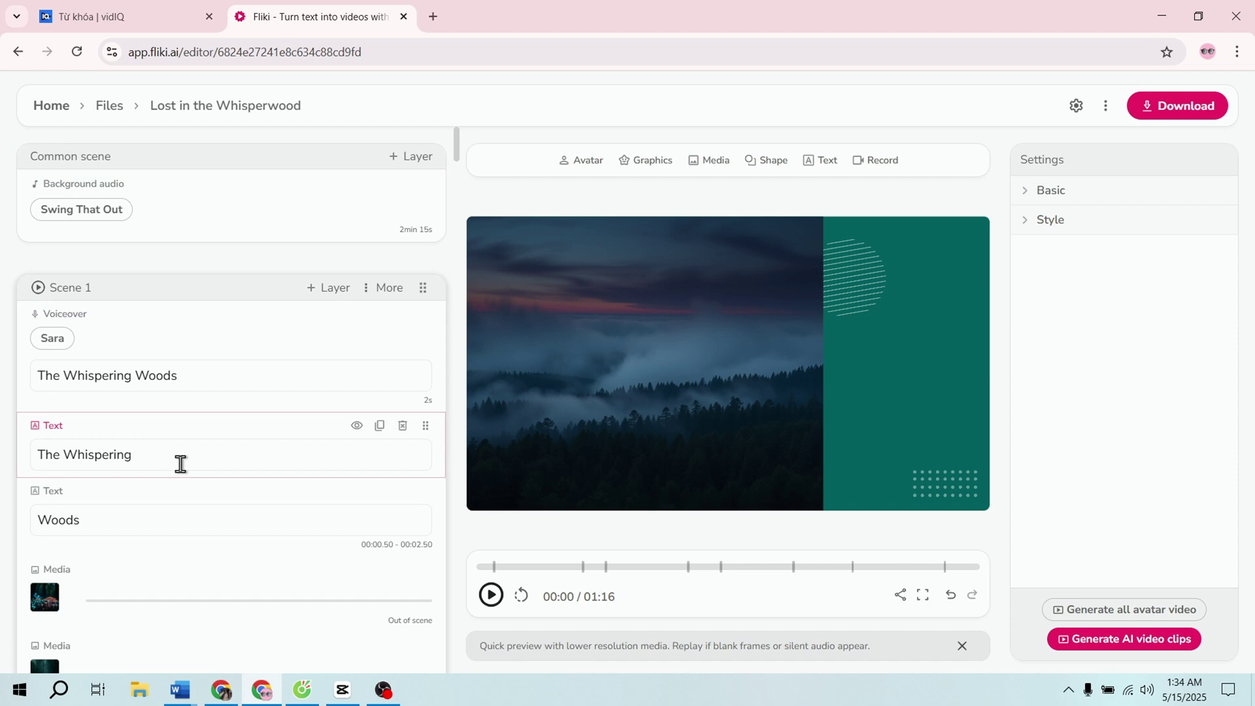
click(186, 506)
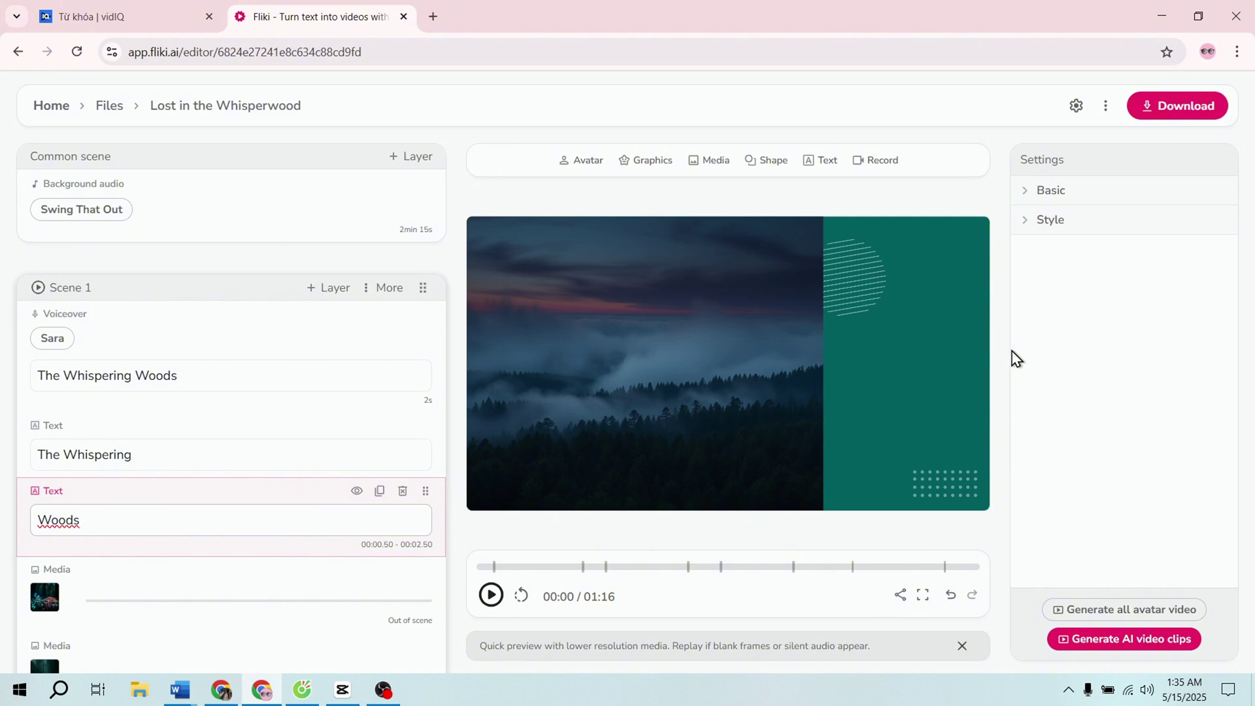
click(1078, 355)
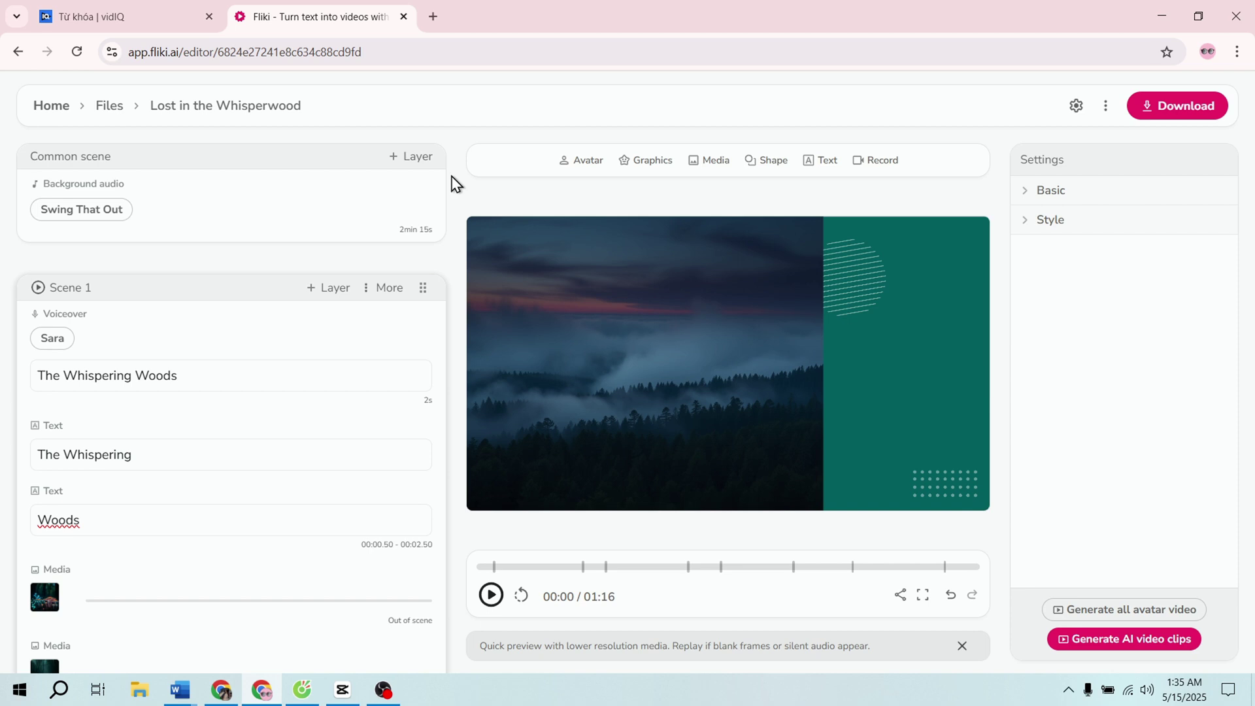
- Return home and generate a 16:9 Cinematic thumbnail about the traveler lost in the forest
click(17, 51)
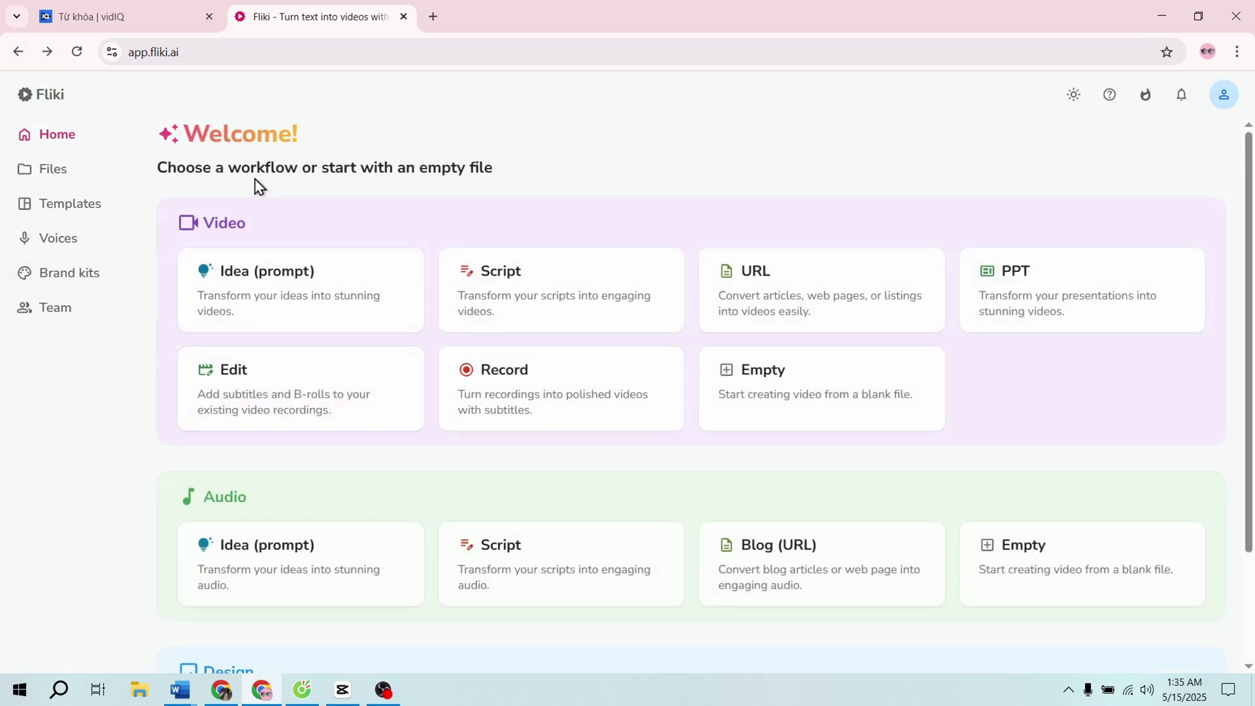
scroll(468, 435, down, 2)
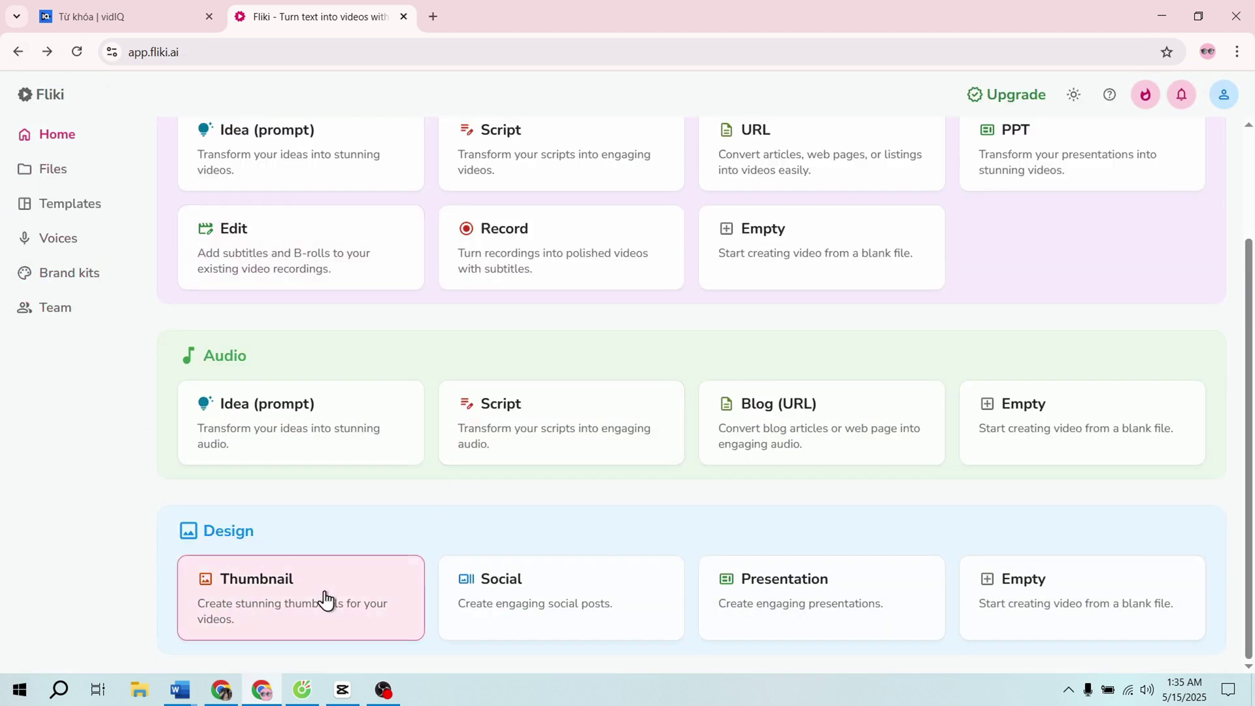
click(416, 609)
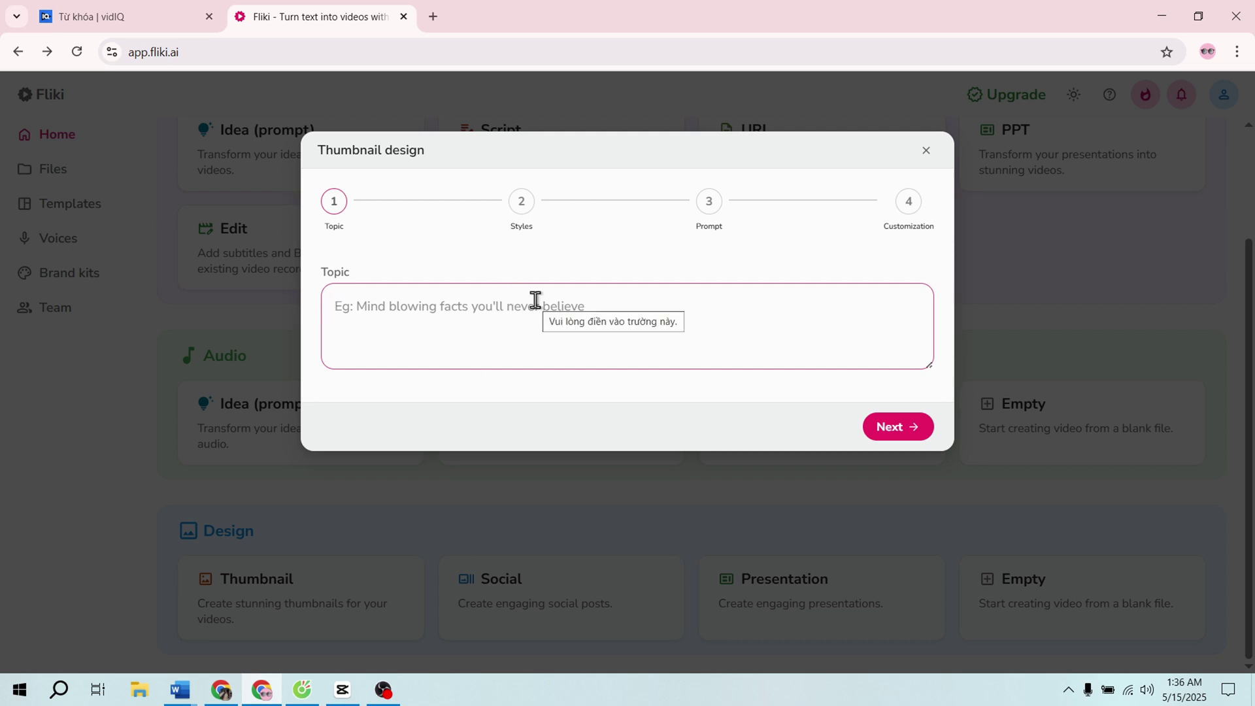
text(A thrilling story about a traveler lost in a mysterious forest.)
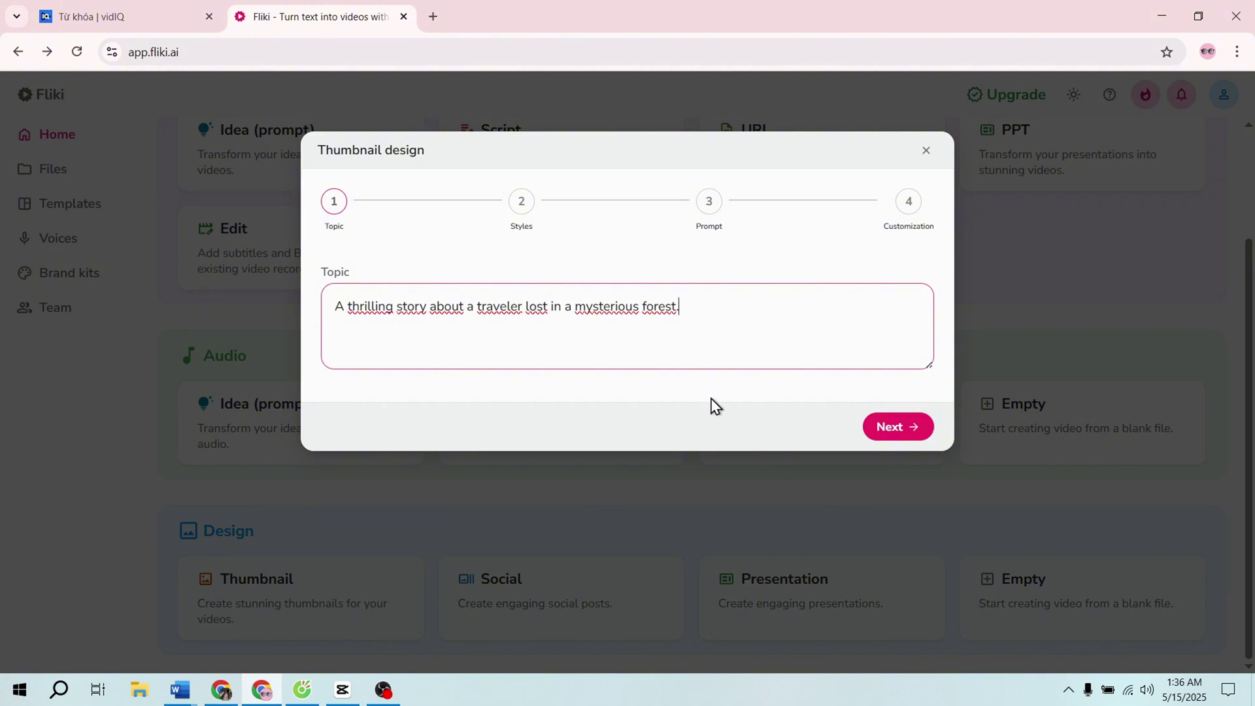
click(893, 431)
click(885, 477)
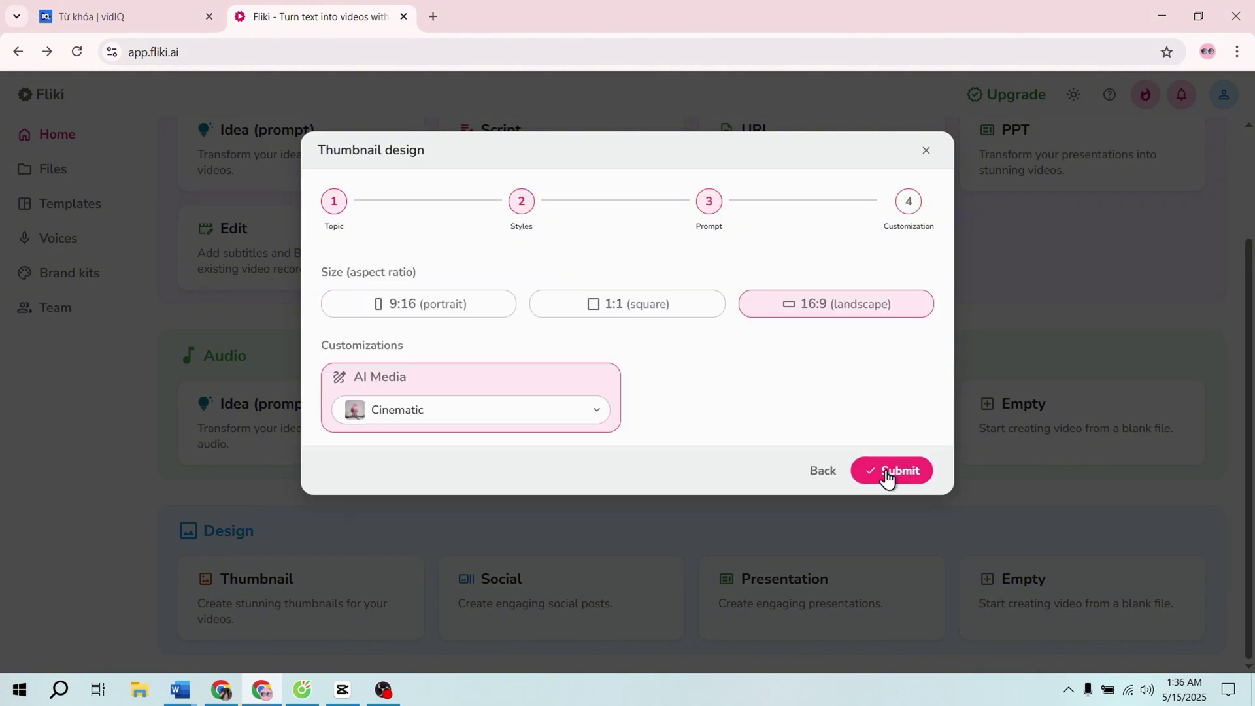
click(908, 477)
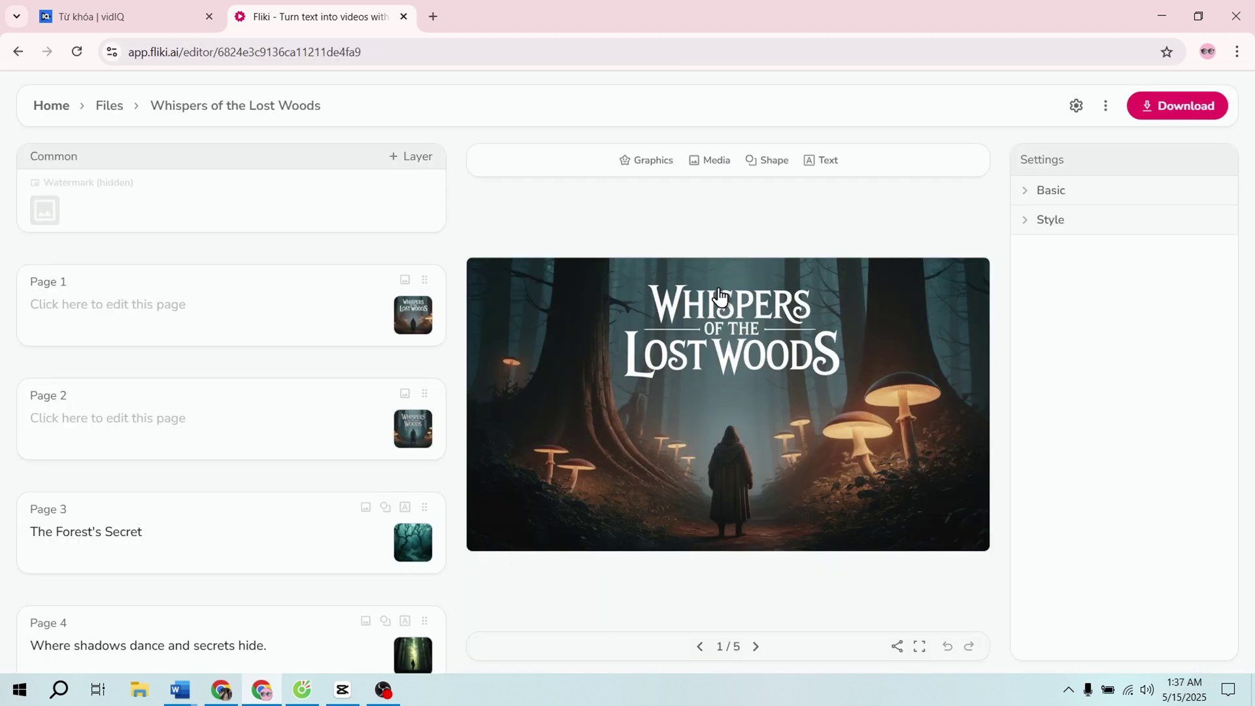
click(717, 295)
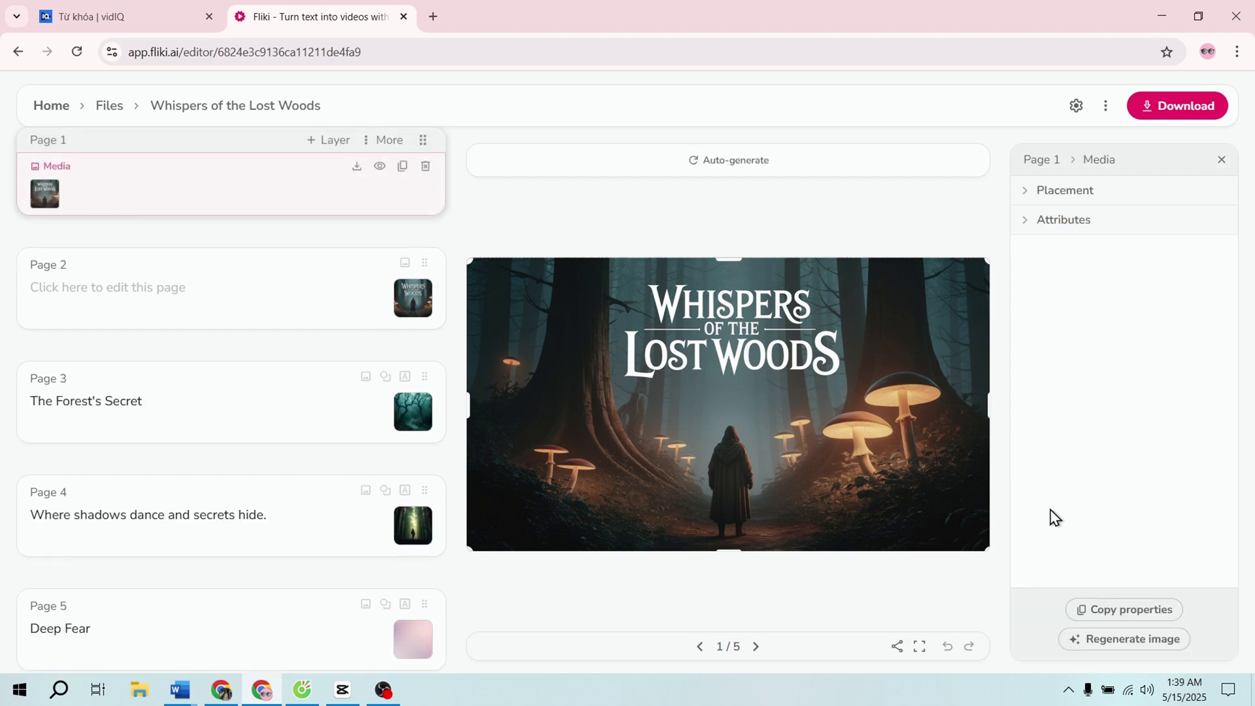